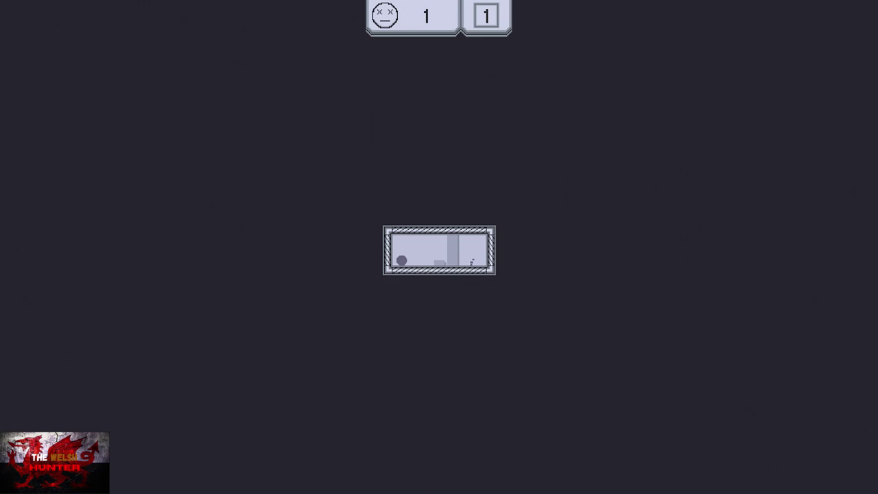
Clear the opening levels, jumping the ball over spikes and the spiked pit.
{"action": "key", "text": "Right"}
{"action": "key", "text": "Left"}
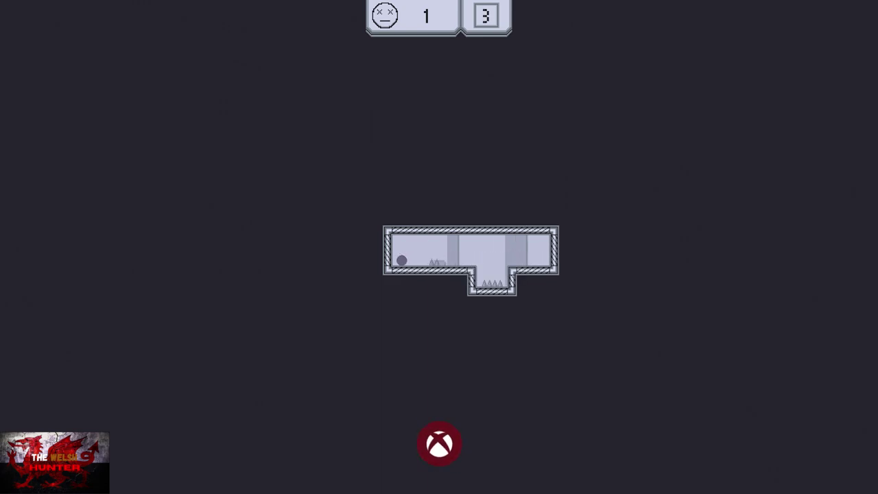
{"action": "key", "text": "Right"}
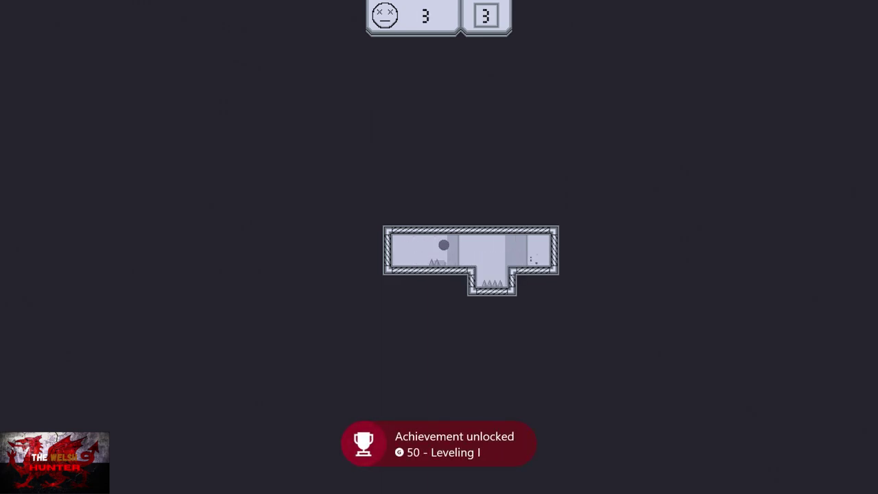
{"action": "key", "text": "Right"}
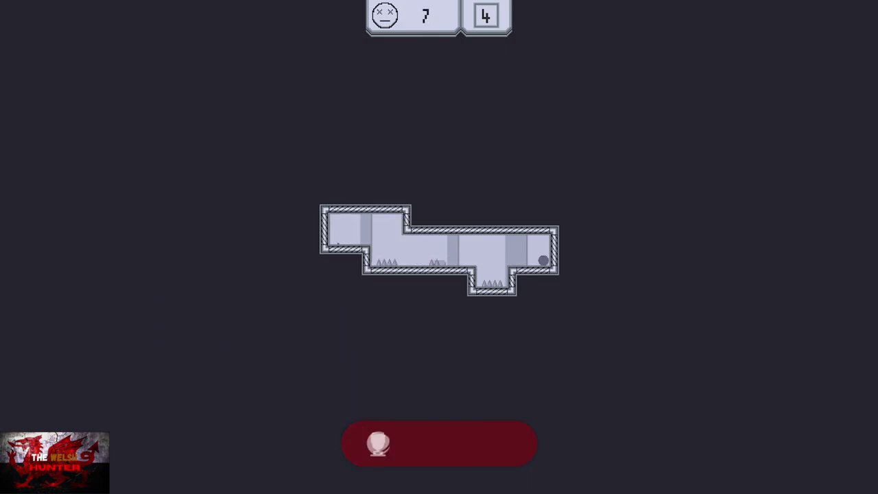
{"action": "key", "text": "Left"}
{"action": "key", "text": "Left"}
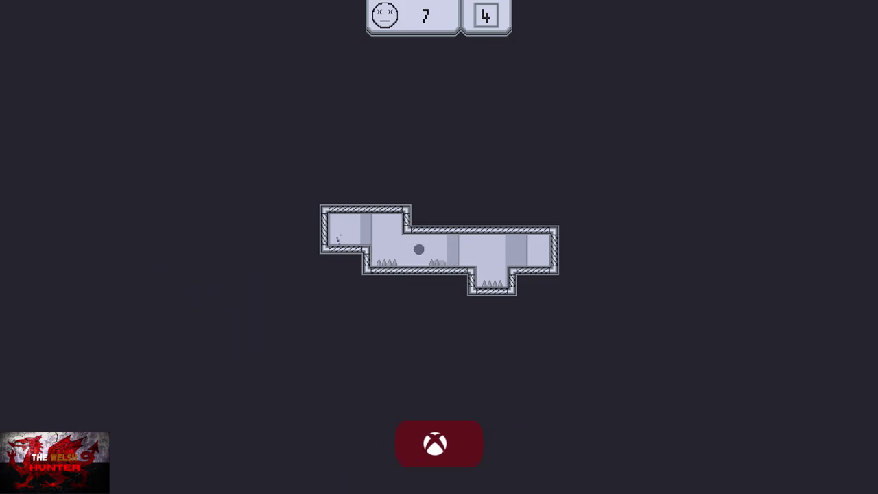
{"action": "key", "text": "Right"}
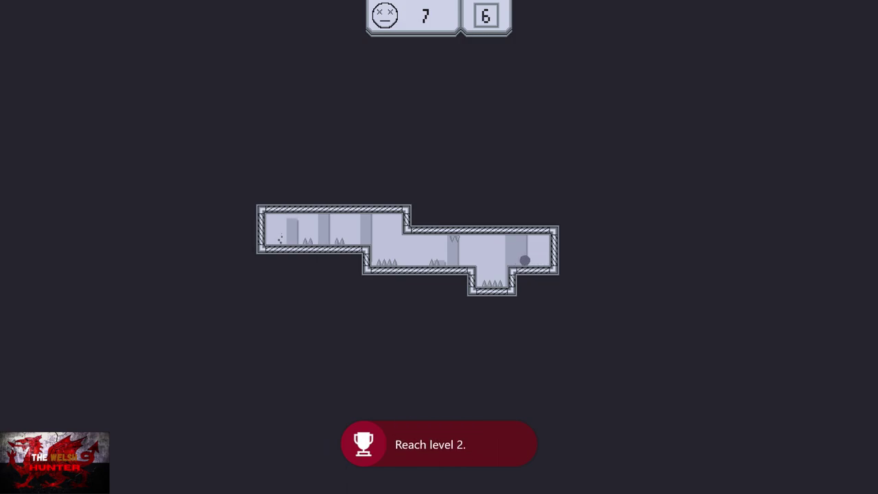
Clear levels 6 through 9 using the upper-left platforms and exits, reaching level 10.
{"action": "key", "text": "Left"}
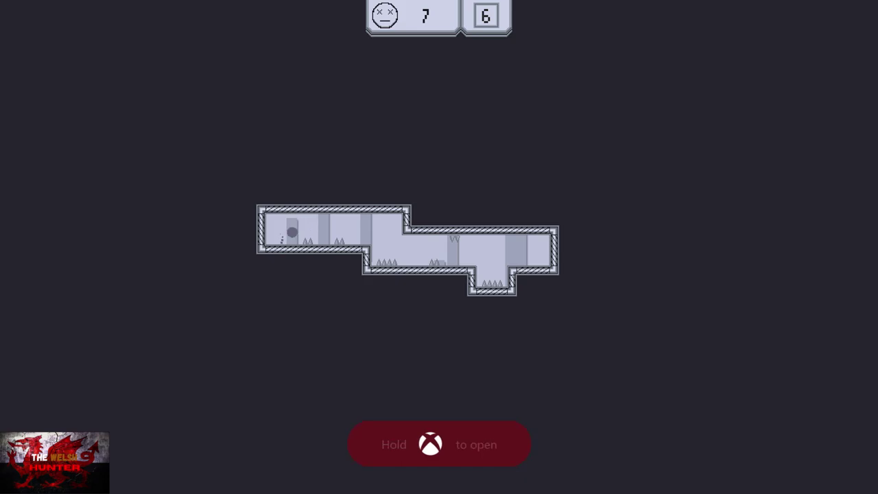
{"action": "key", "text": "Right"}
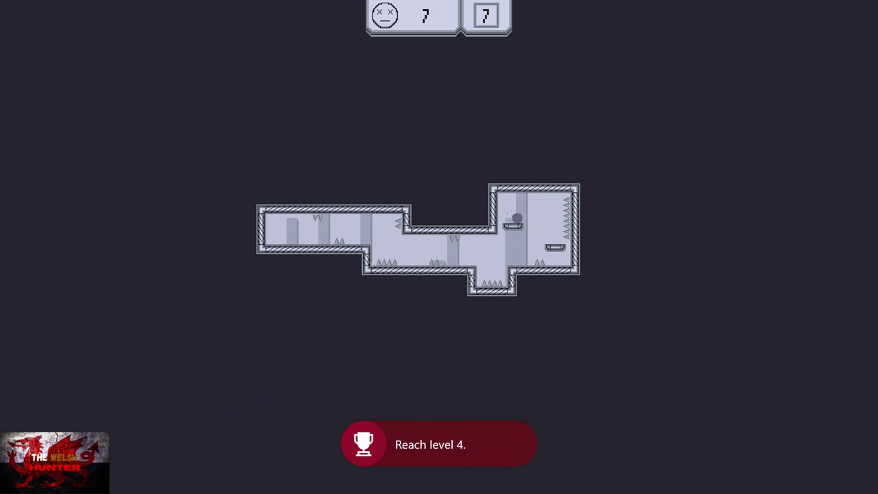
{"action": "key", "text": "Right"}
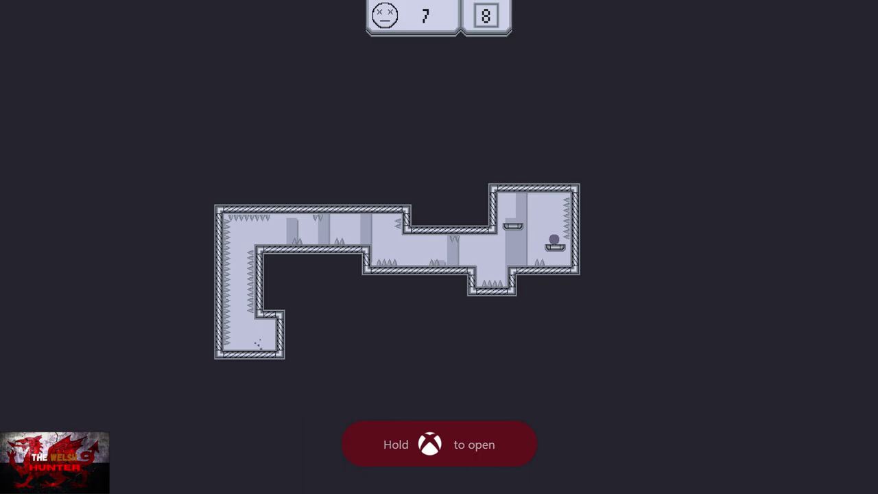
{"action": "key", "text": "Left"}
{"action": "key", "text": "Up"}
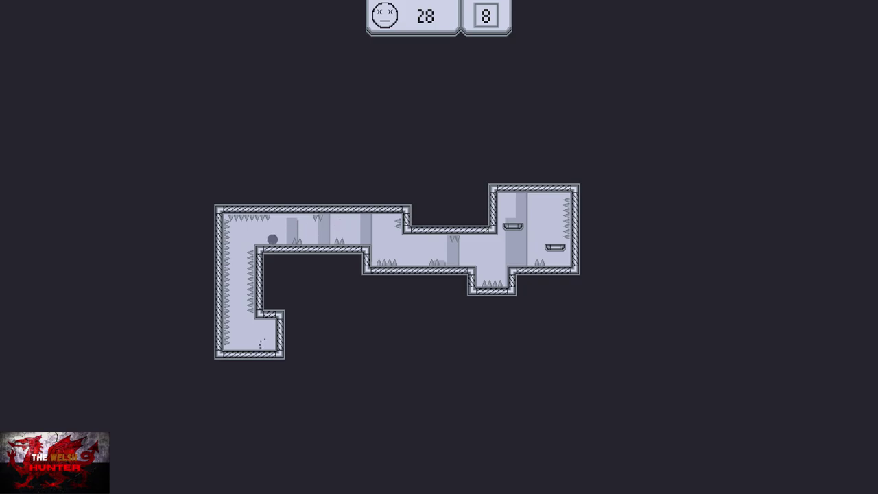
{"action": "key", "text": "Right"}
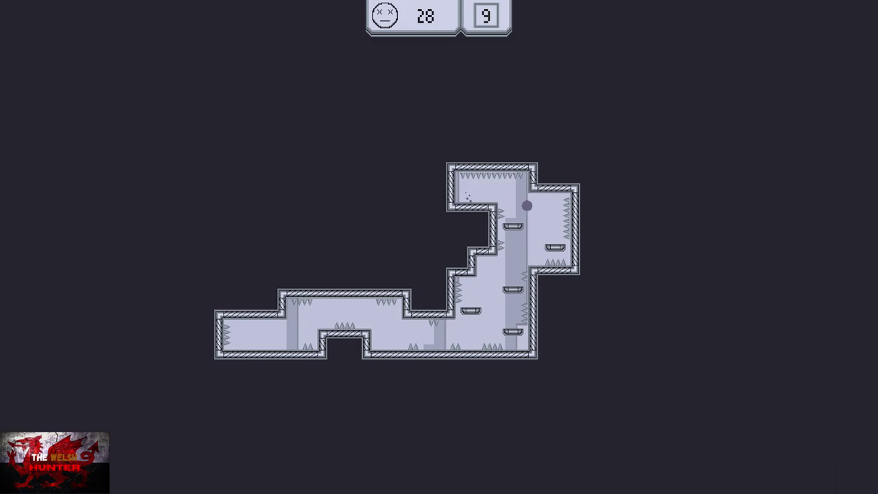
{"action": "key", "text": "Left"}
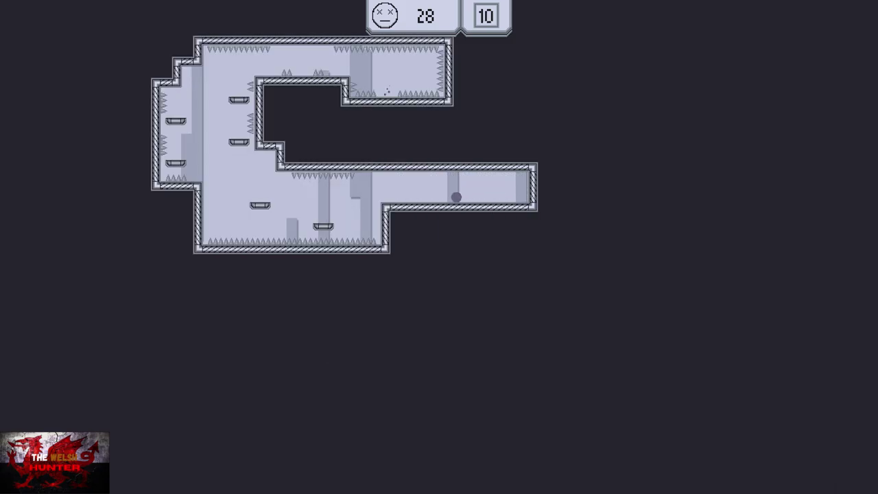
Die repeatedly on level 10, then quit back to the title screen.
{"action": "key", "text": "Left"}
{"action": "key", "text": "Left"}
{"action": "key", "text": "Left"}
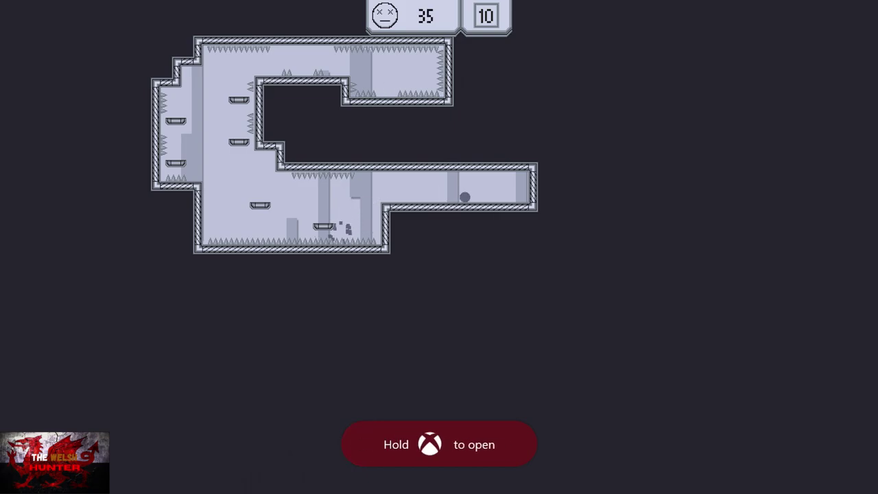
{"action": "key", "text": "Left"}
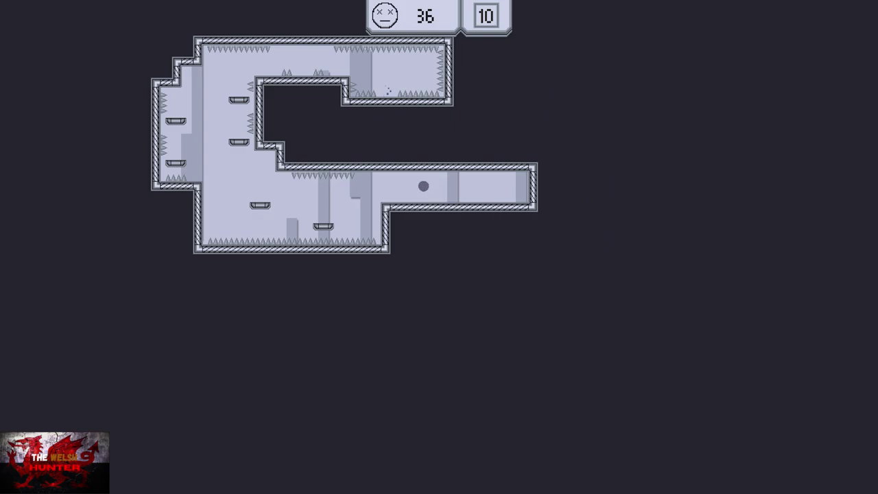
{"action": "key", "text": "Right"}
{"action": "key", "text": "Escape"}
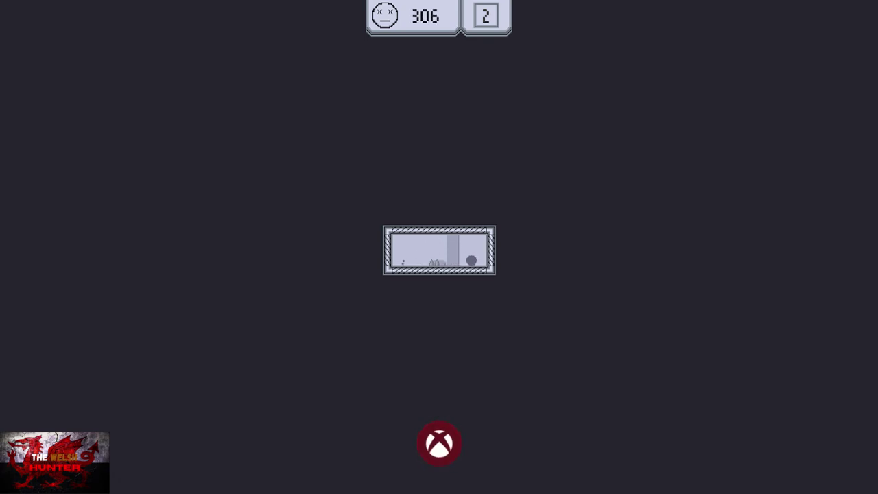
{"action": "key", "text": "super"}
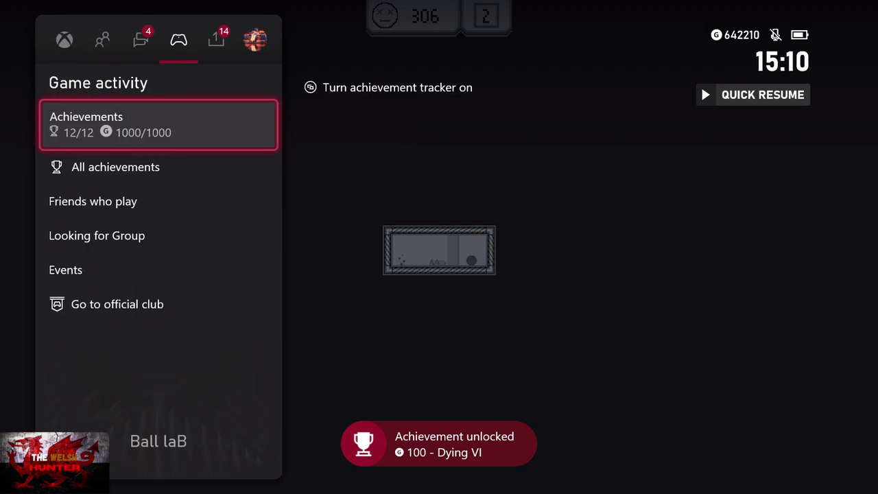
{"action": "key", "text": "Return"}
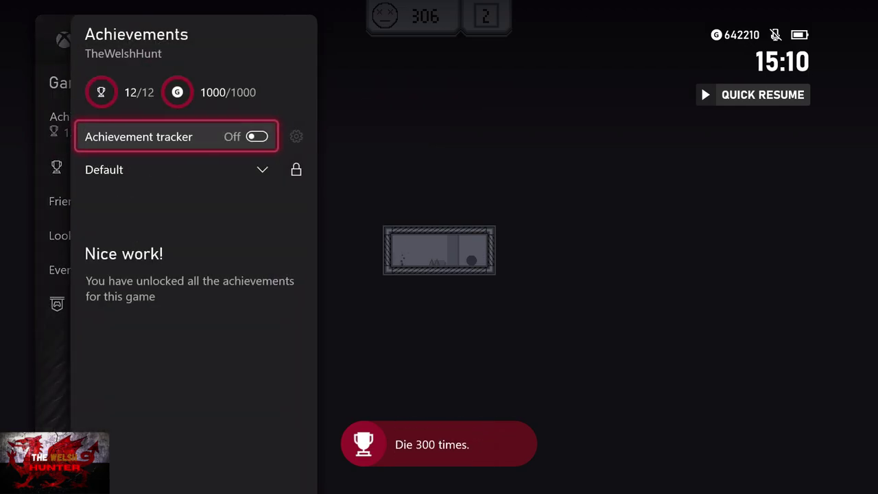
{"action": "key", "text": "Down"}
{"action": "key", "text": "Up"}
{"action": "key", "text": "Down"}
{"action": "key", "text": "Down"}
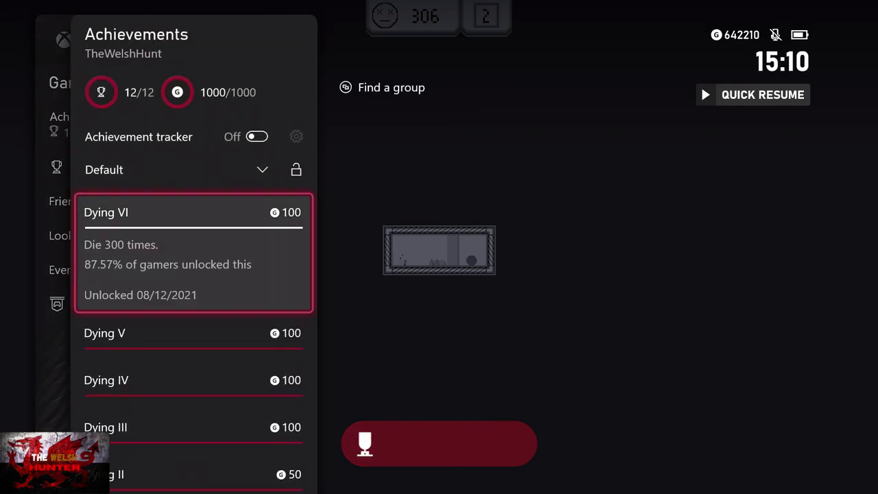
{"action": "key", "text": "Down"}
{"action": "key", "text": "Down"}
{"action": "key", "text": "Down"}
{"action": "key", "text": "Down"}
{"action": "key", "text": "Down"}
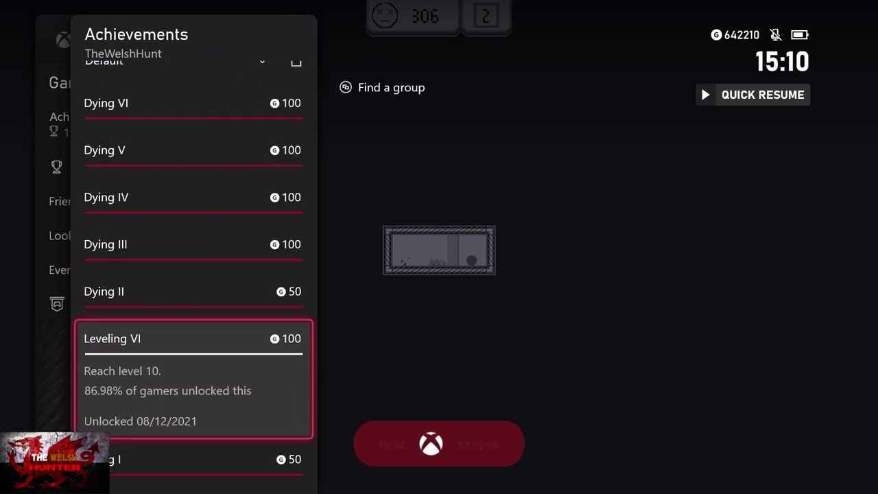
{"action": "key", "text": "Down"}
{"action": "key", "text": "Down"}
{"action": "key", "text": "Down"}
{"action": "key", "text": "Down"}
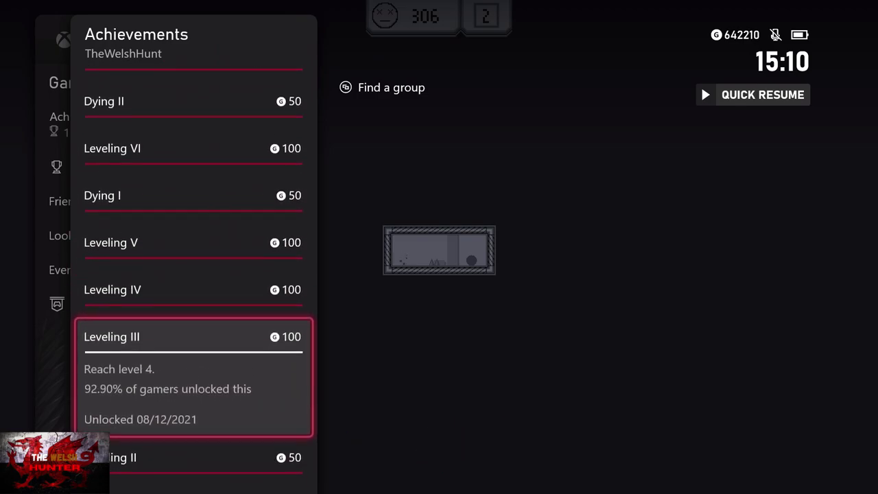
{"action": "key", "text": "Down"}
{"action": "key", "text": "Down"}
{"action": "key", "text": "Escape"}
{"action": "key", "text": "Escape"}
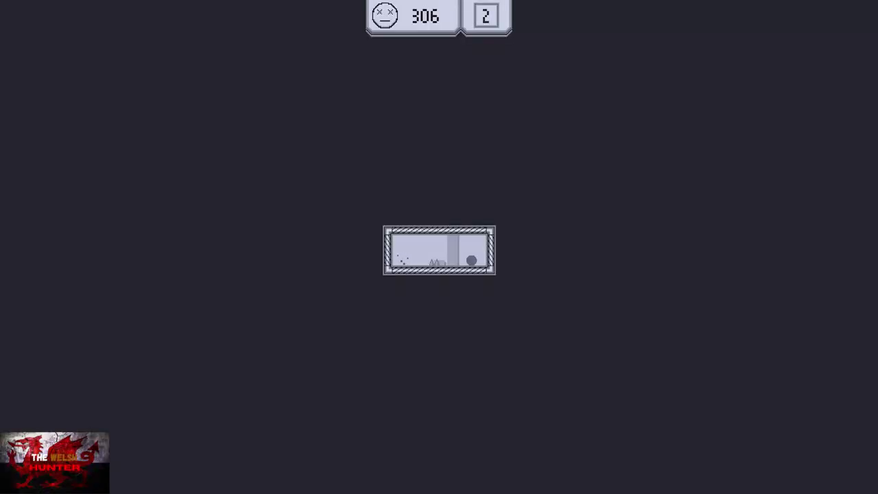
Clear levels 2 and 3 by jumping the spikes and pit to each goal.
{"action": "key", "text": "Left"}
{"action": "key", "text": "Up"}
{"action": "key", "text": "Right"}
{"action": "key", "text": "Up"}
{"action": "key", "text": "Up"}
{"action": "key", "text": "Left"}
{"action": "key", "text": "Up"}
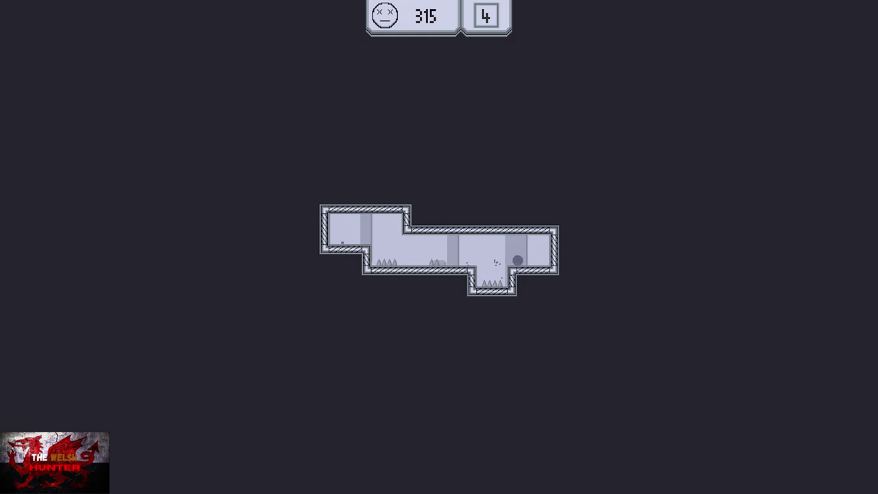
Attempt level 4, jumping the pit and spike row toward the left room.
{"action": "key", "text": "Up"}
{"action": "key", "text": "Up"}
{"action": "key", "text": "Up"}
{"action": "key", "text": "Up"}
{"action": "key", "text": "Up"}
{"action": "key", "text": "Up"}
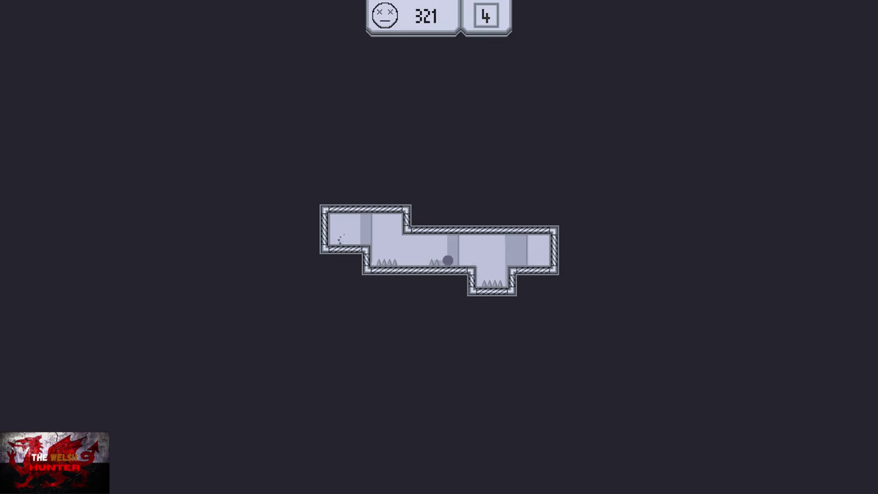